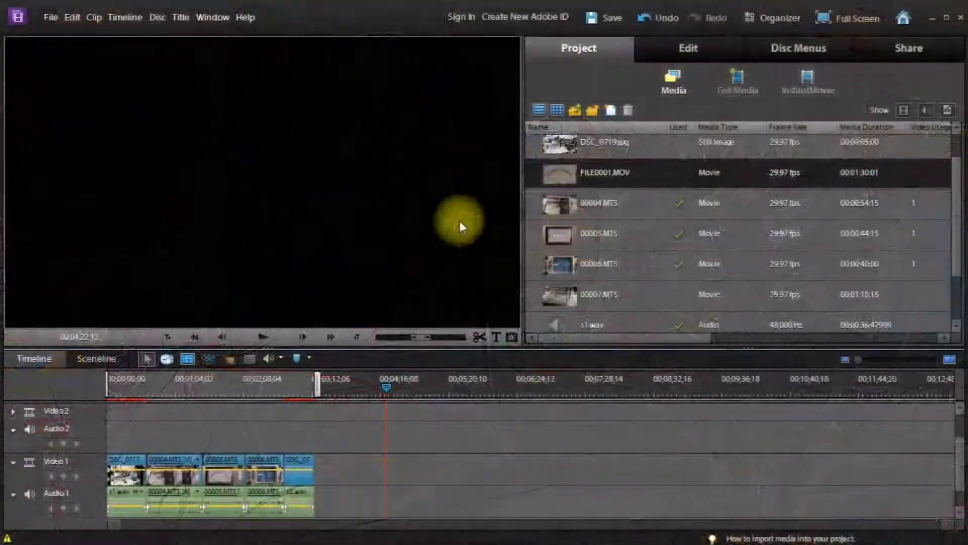
# Step: Place 00007.MTS on Video 1 after the existing clips, with FILE0001.MOV stacked above it on Video 2
pyautogui.click(565, 294)
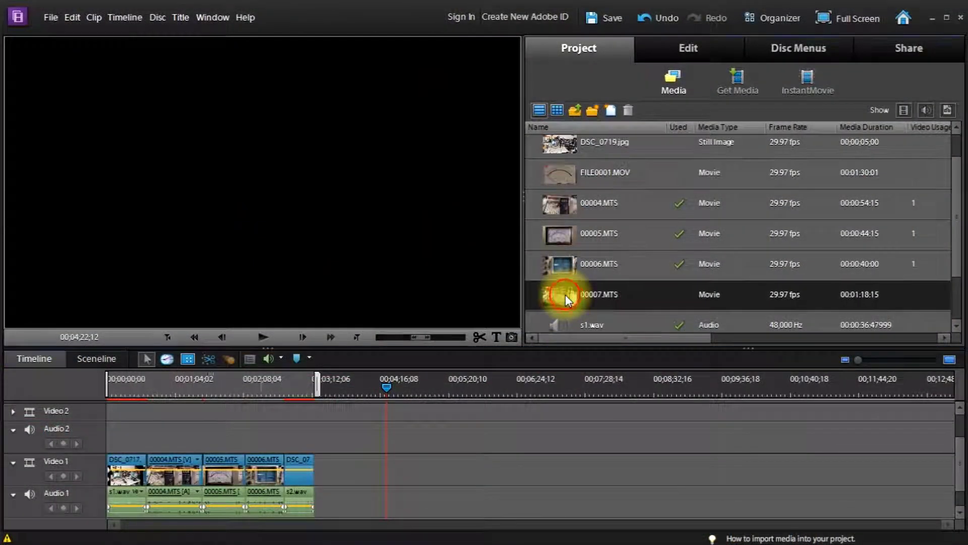
pyautogui.moveTo(565, 295); pyautogui.dragTo(397, 472)
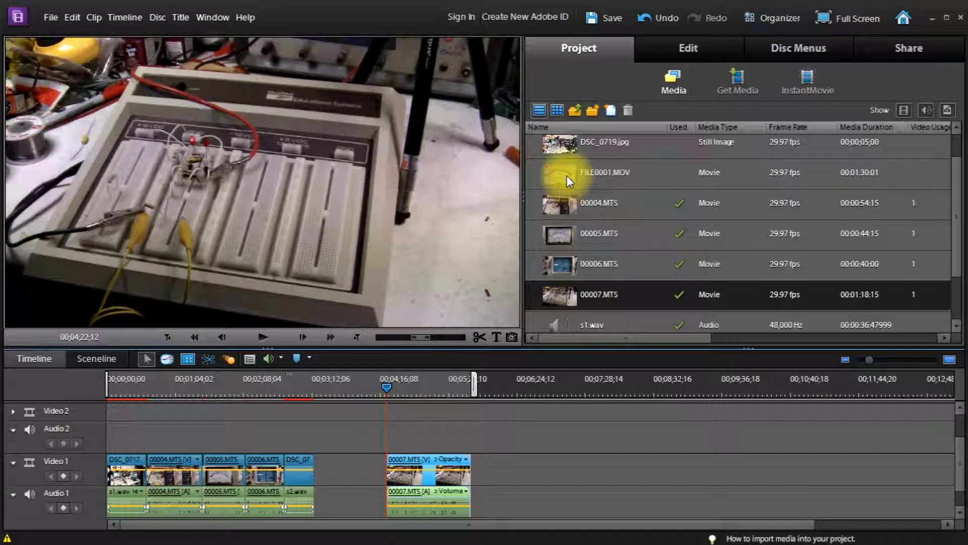
pyautogui.moveTo(566, 173); pyautogui.dragTo(392, 428)
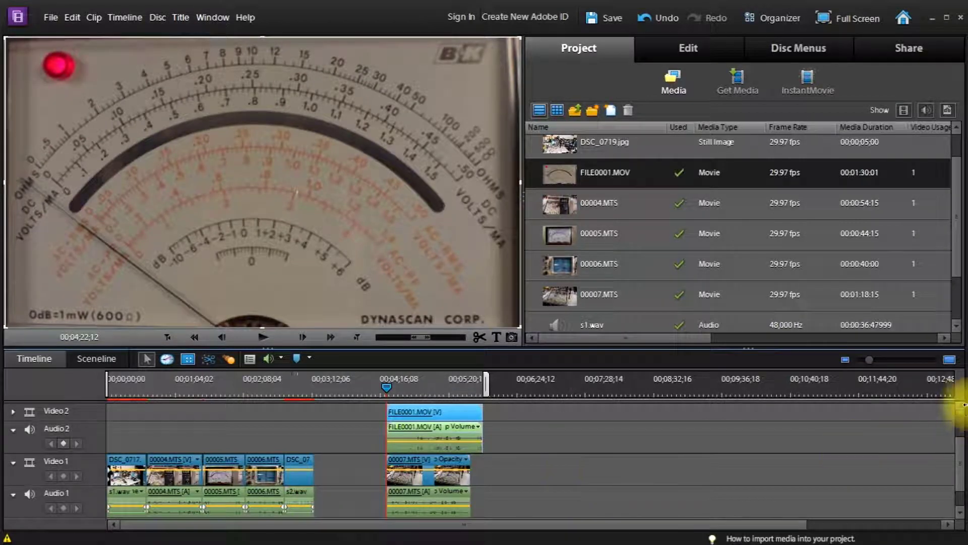
# Step: Zoom into the timeline, then play and scrub the two clips to compare their sync
pyautogui.click(950, 363)
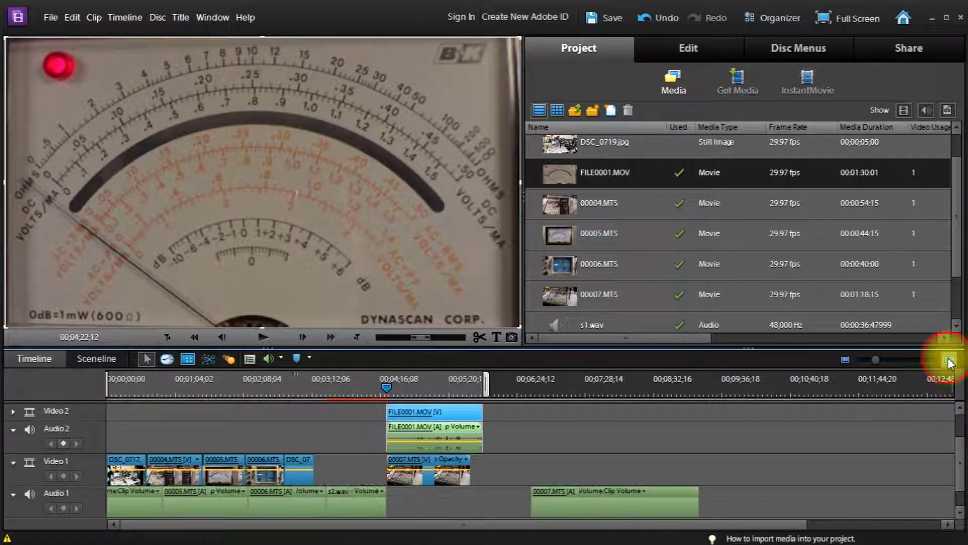
pyautogui.click(950, 362)
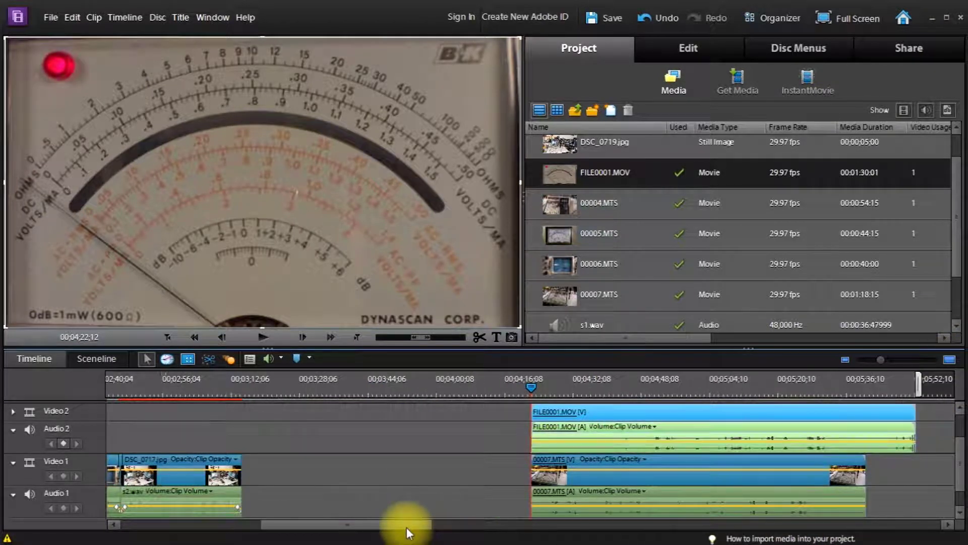
pyautogui.moveTo(427, 528); pyautogui.dragTo(458, 531)
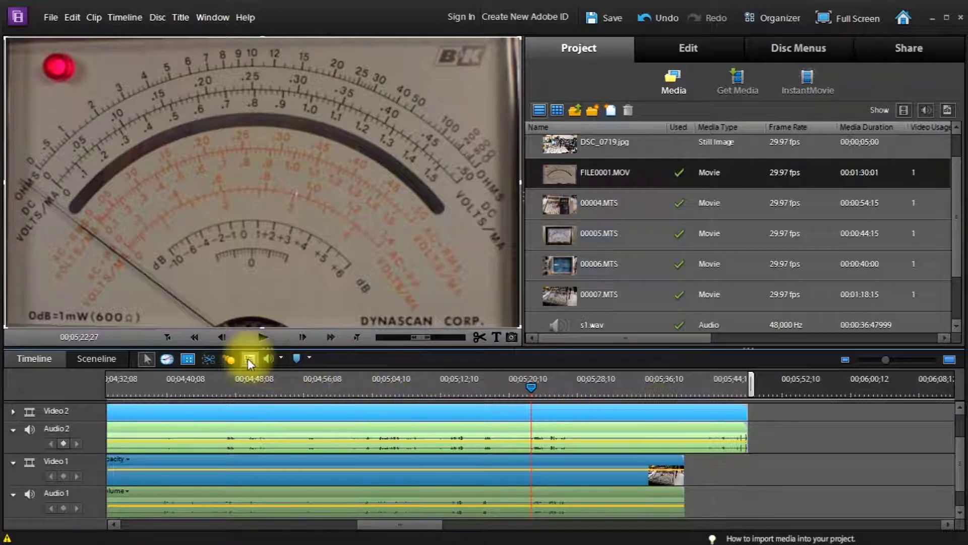
pyautogui.click(261, 343)
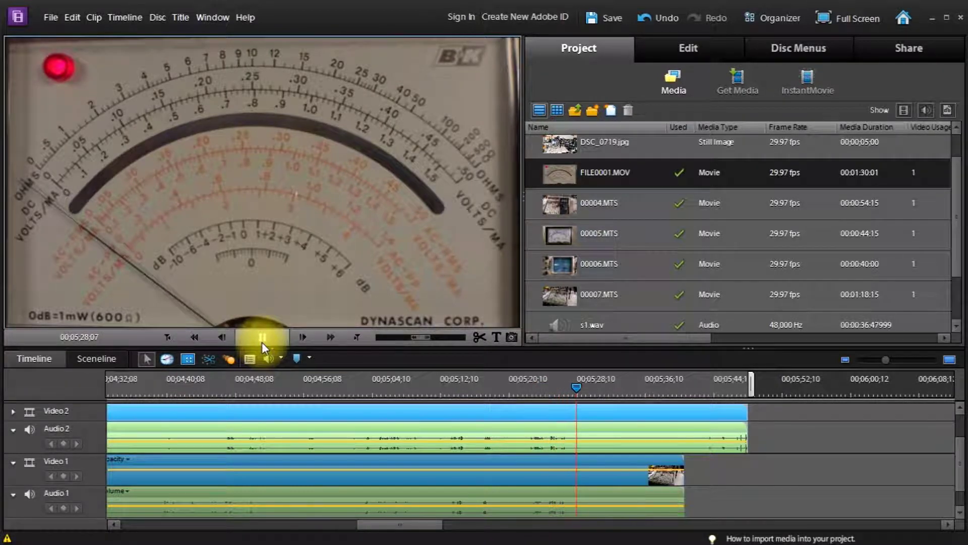
pyautogui.click(262, 337)
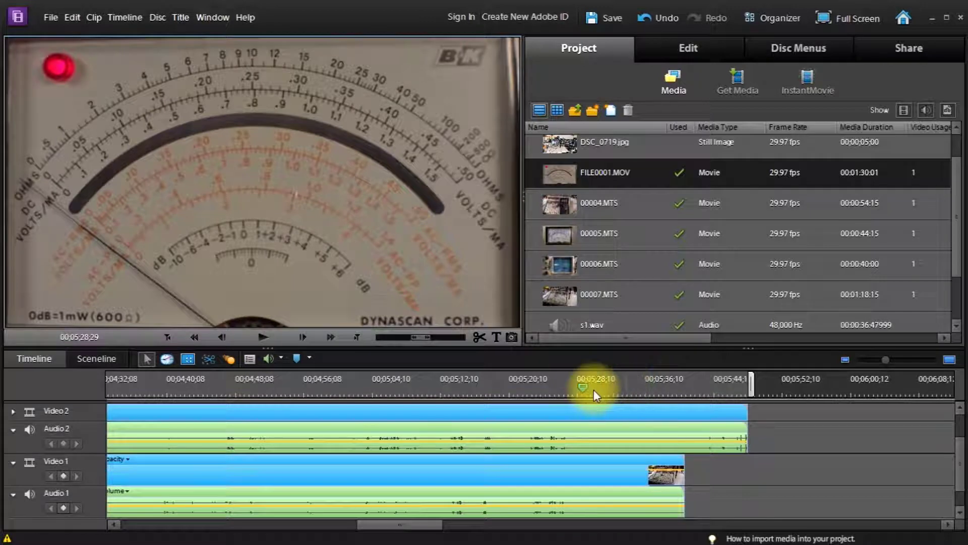
pyautogui.moveTo(585, 388); pyautogui.dragTo(568, 394)
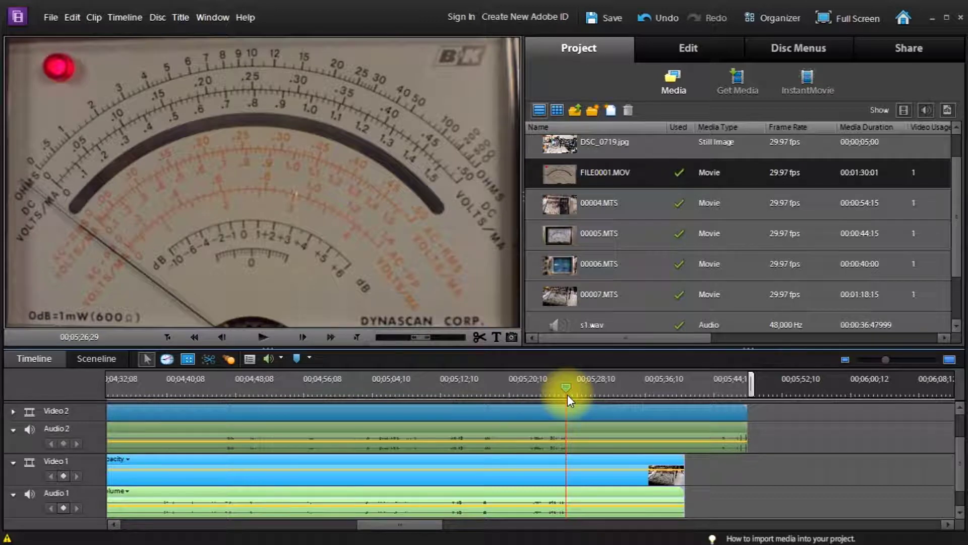
pyautogui.moveTo(569, 395); pyautogui.dragTo(689, 397)
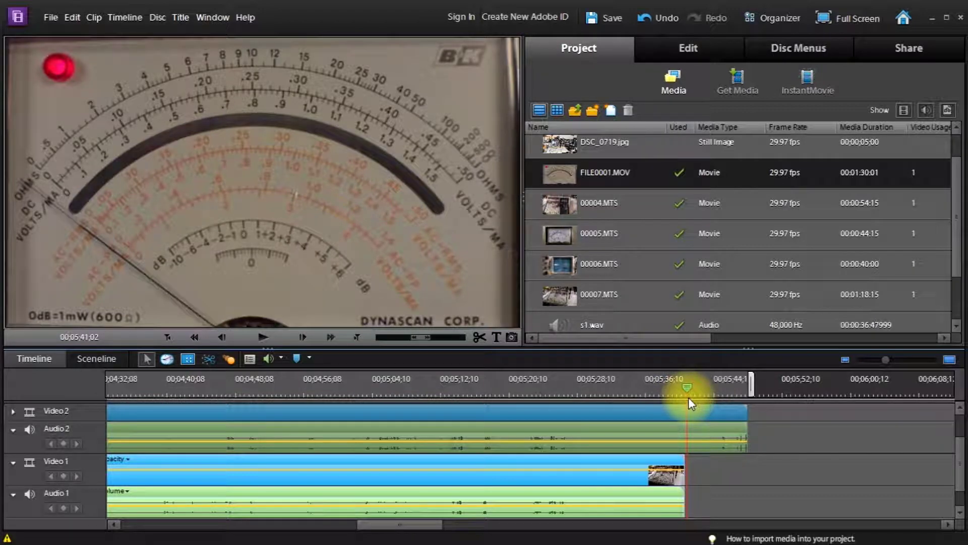
# Step: Shift 00007.MTS +00;00;00;06 later and replay from about 00;05;26 to verify sync
pyautogui.moveTo(493, 464); pyautogui.dragTo(502, 463)
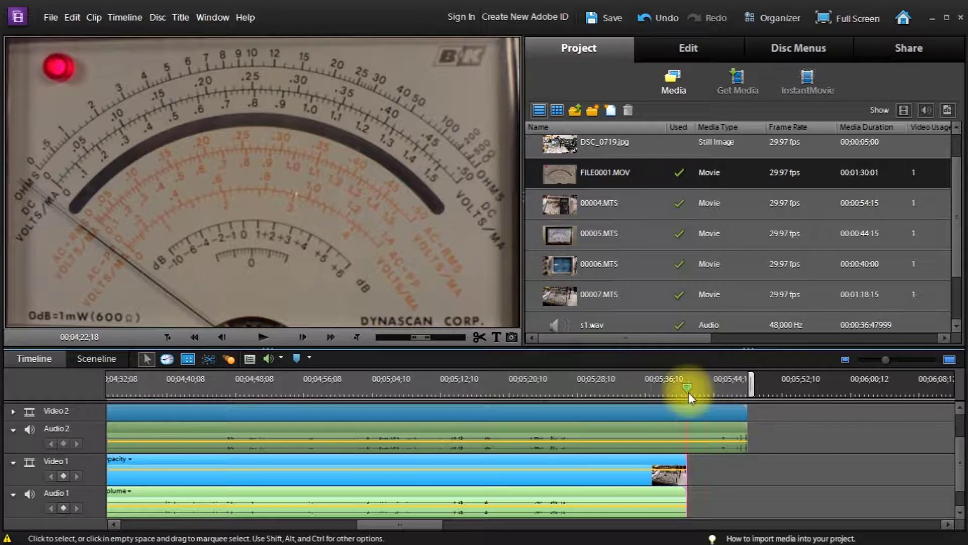
pyautogui.click(688, 391)
pyautogui.moveTo(688, 389); pyautogui.dragTo(521, 403)
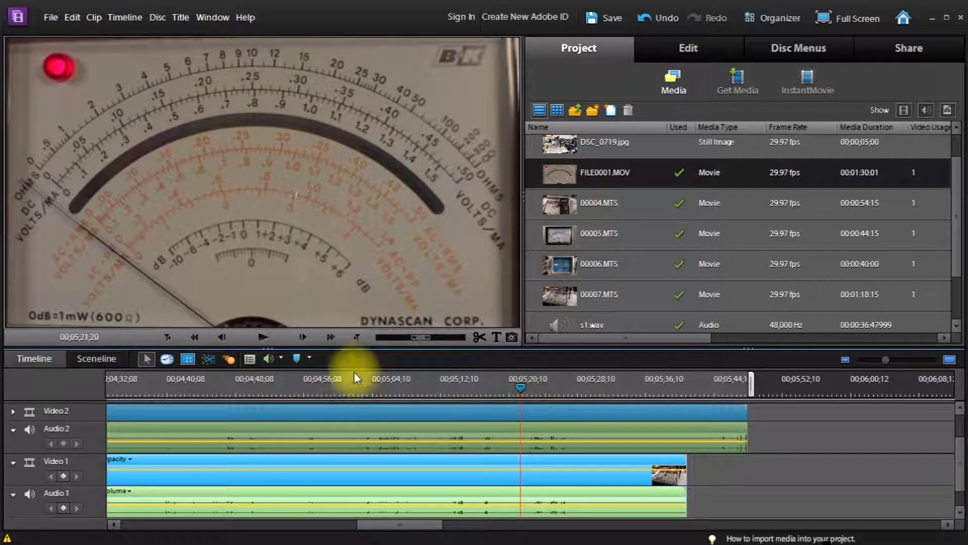
pyautogui.click(263, 338)
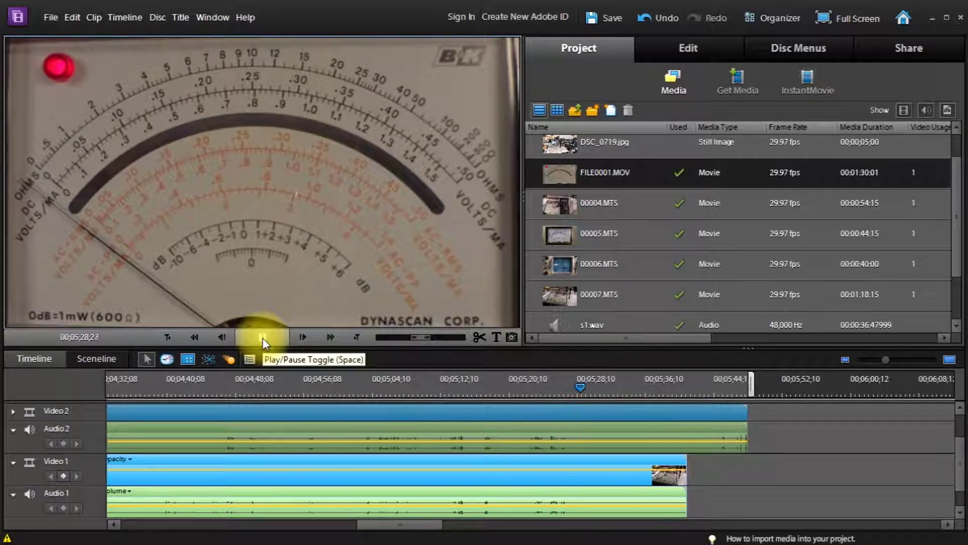
pyautogui.click(263, 338)
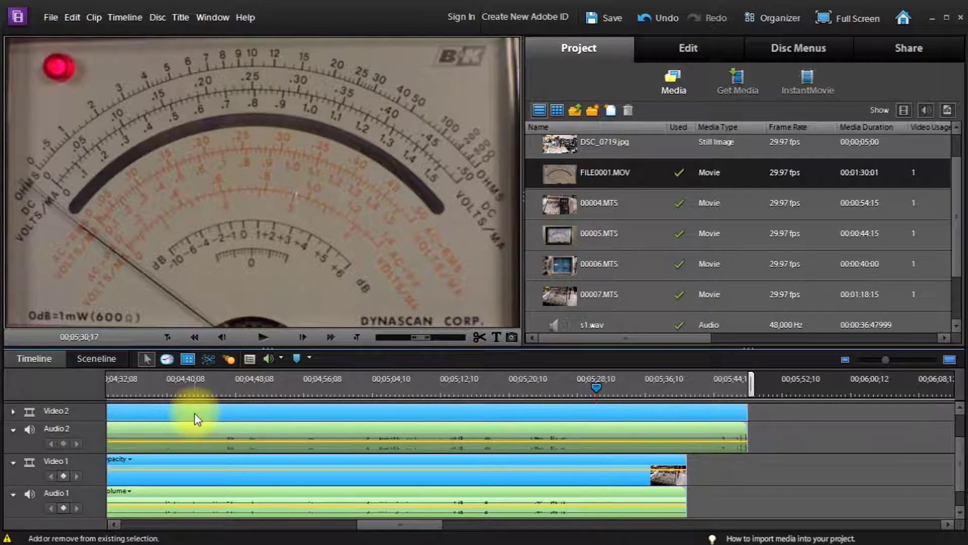
# Step: Group the synced 00007.MTS and FILE0001.MOV clips with Clip > Group
pyautogui.click(79, 18)
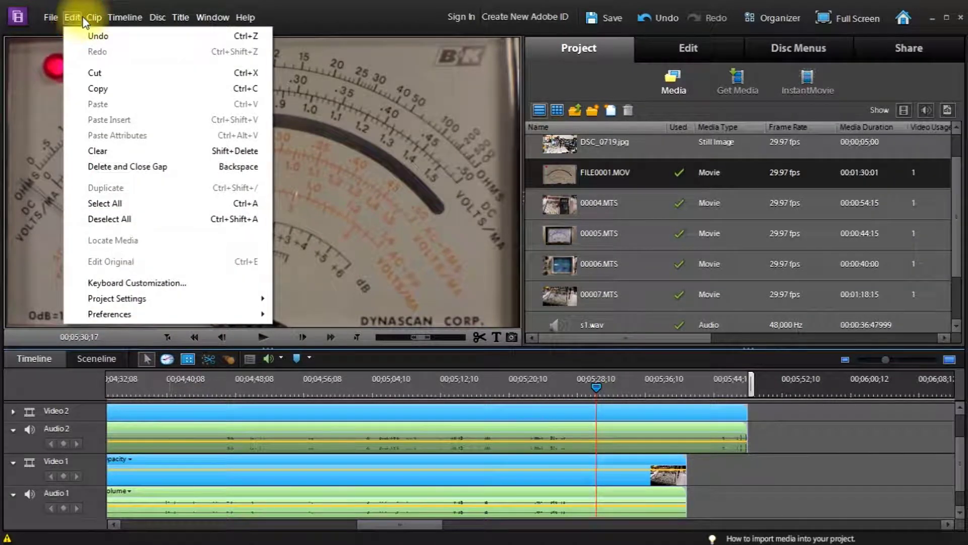
pyautogui.click(92, 17)
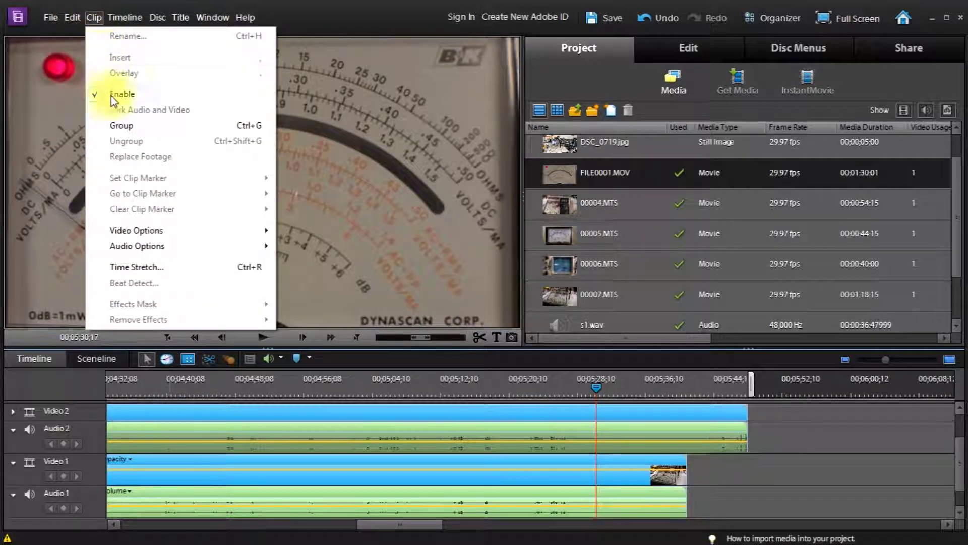
pyautogui.click(119, 125)
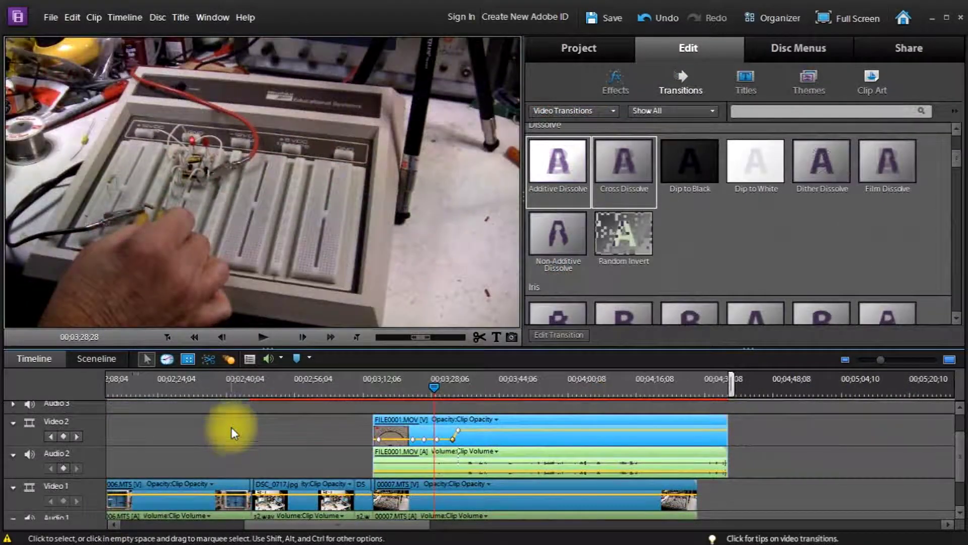
# Step: Play back the grouped clips to find the meter clip's opacity fade-in
pyautogui.click(259, 338)
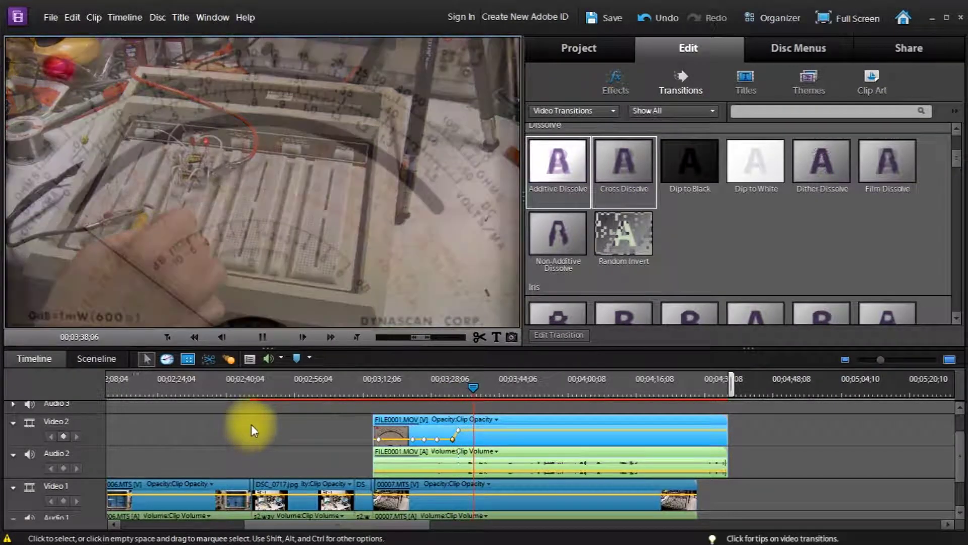
pyautogui.click(261, 335)
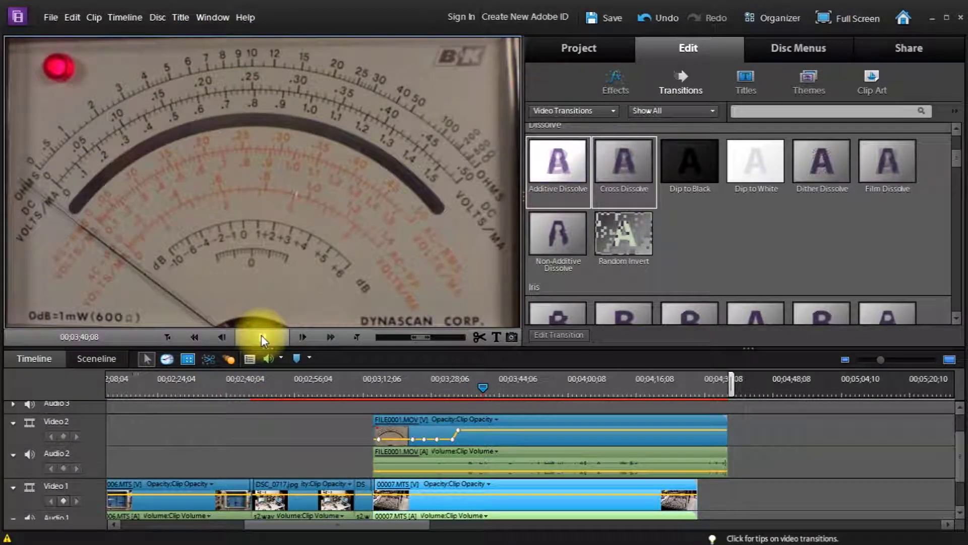
pyautogui.click(263, 335)
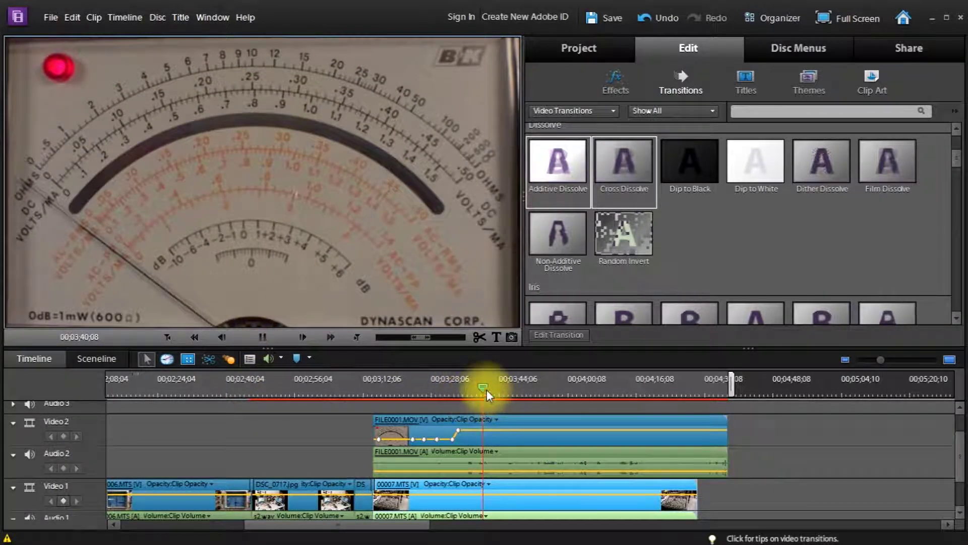
pyautogui.moveTo(484, 387); pyautogui.dragTo(476, 388)
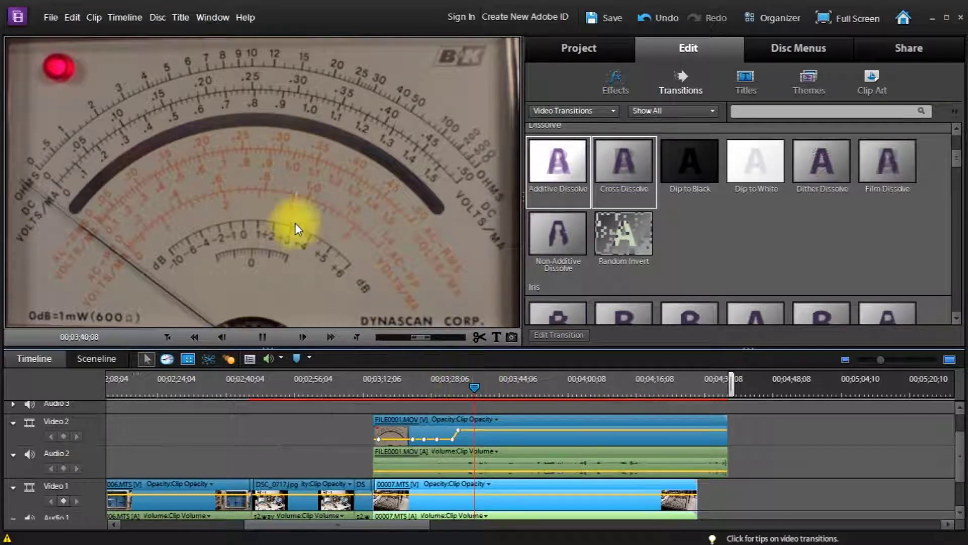
pyautogui.press('space')
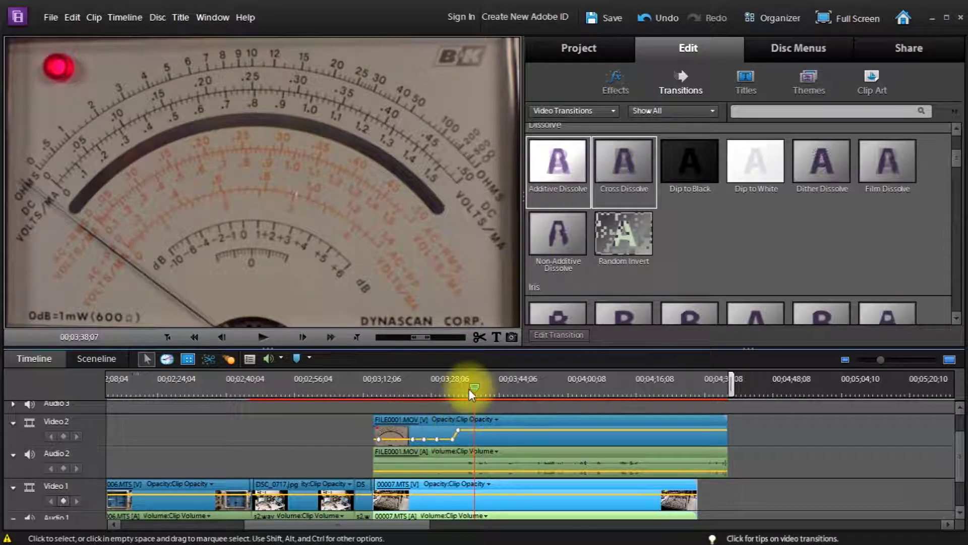
# Step: Drop a Video 2 opacity keyframe to 15.38 and select the meter footage in the monitor
pyautogui.moveTo(474, 387); pyautogui.dragTo(467, 388)
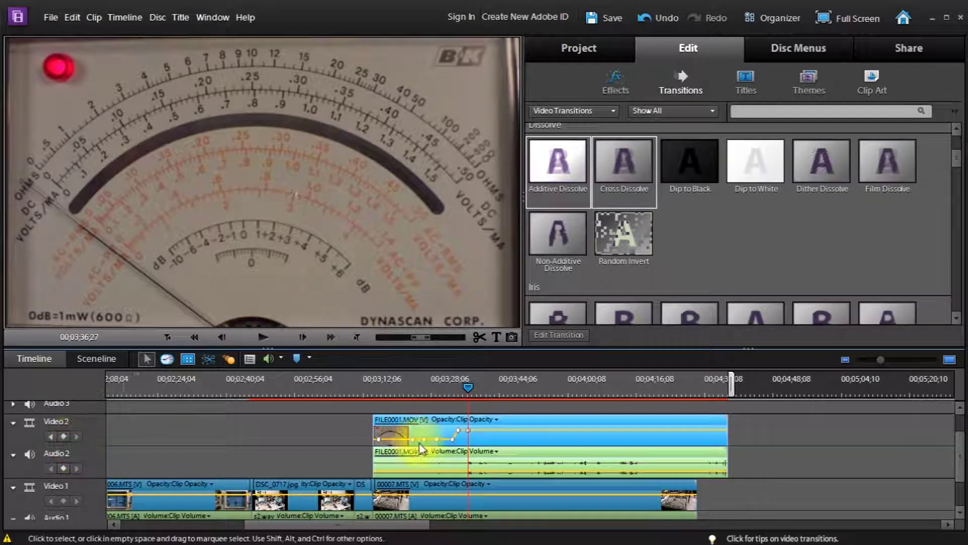
pyautogui.moveTo(465, 431); pyautogui.dragTo(462, 452)
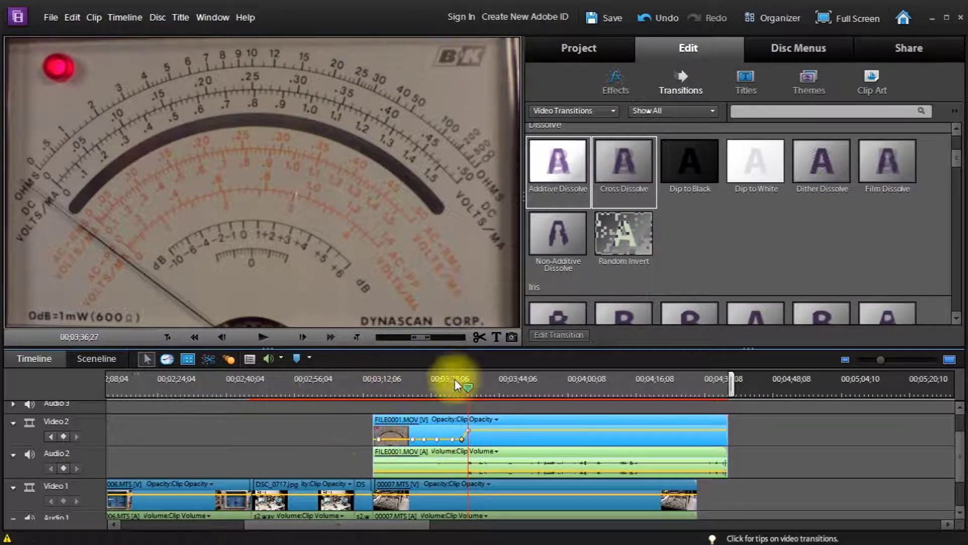
pyautogui.click(298, 215)
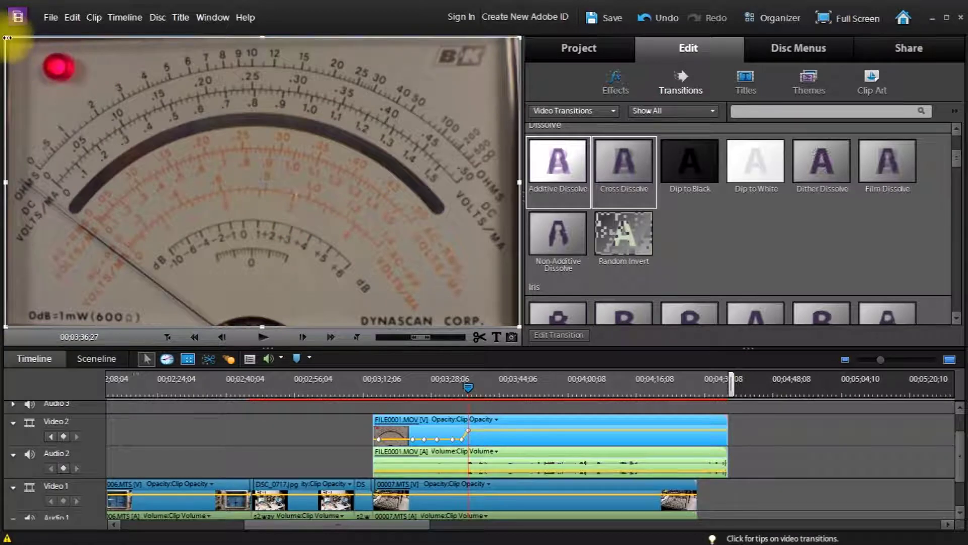
# Step: Scale the meter footage down and fine-tune it as an inset in the frame's lower right
pyautogui.moveTo(7, 38); pyautogui.dragTo(87, 105)
pyautogui.moveTo(231, 185); pyautogui.dragTo(370, 258)
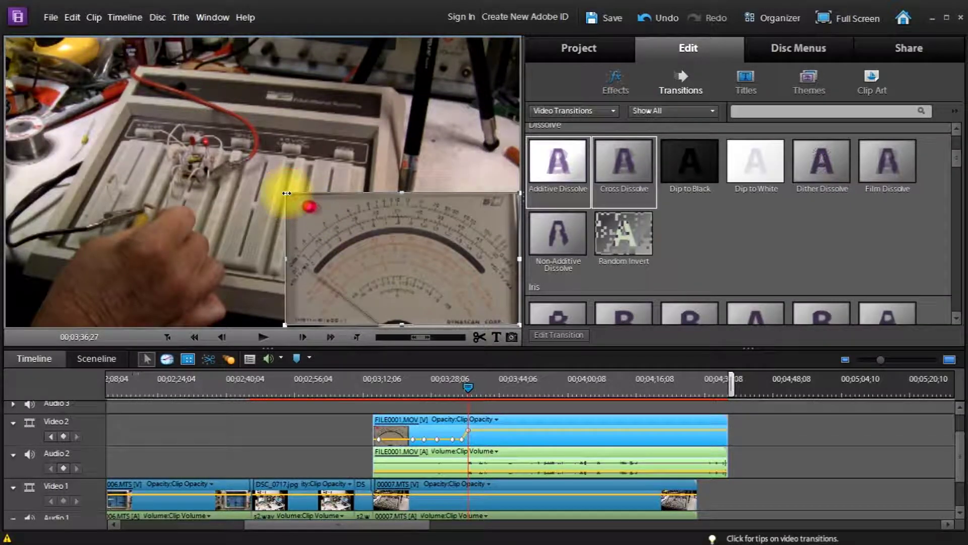
pyautogui.moveTo(288, 192); pyautogui.dragTo(272, 174)
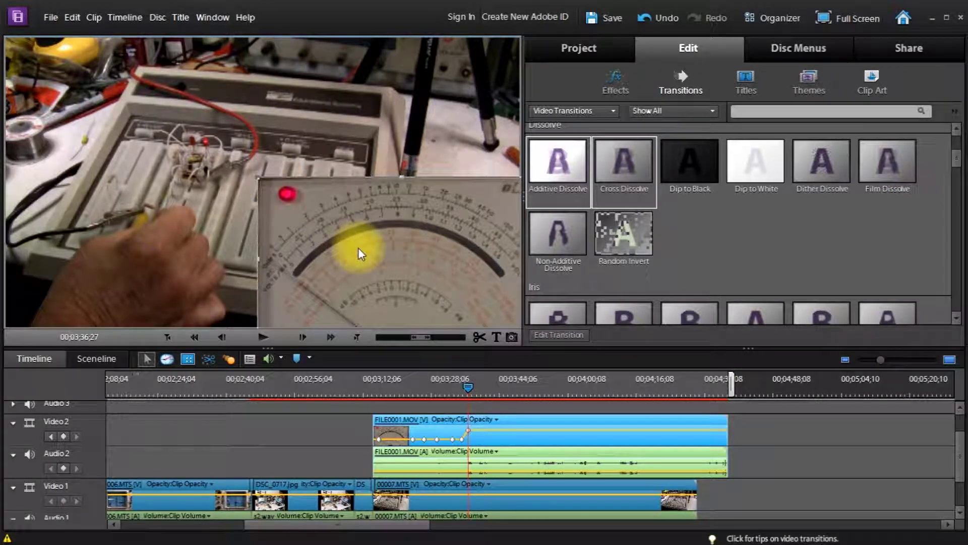
pyautogui.moveTo(349, 235); pyautogui.dragTo(340, 231)
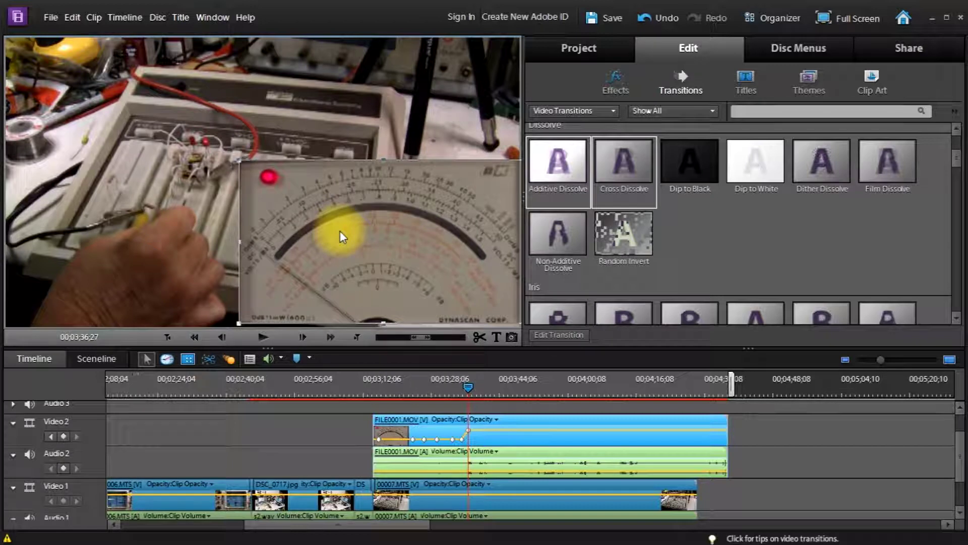
pyautogui.moveTo(341, 233); pyautogui.dragTo(342, 236)
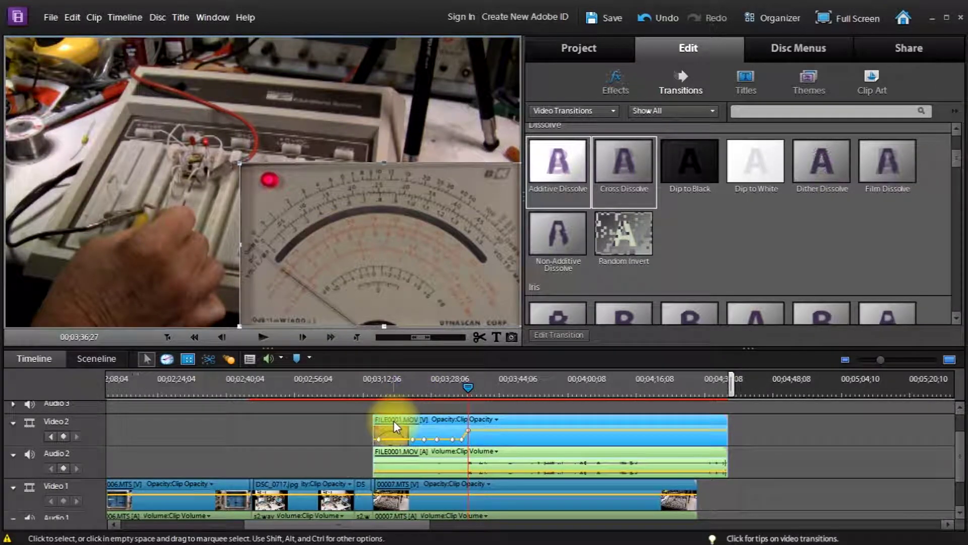
pyautogui.click(493, 389)
pyautogui.click(263, 337)
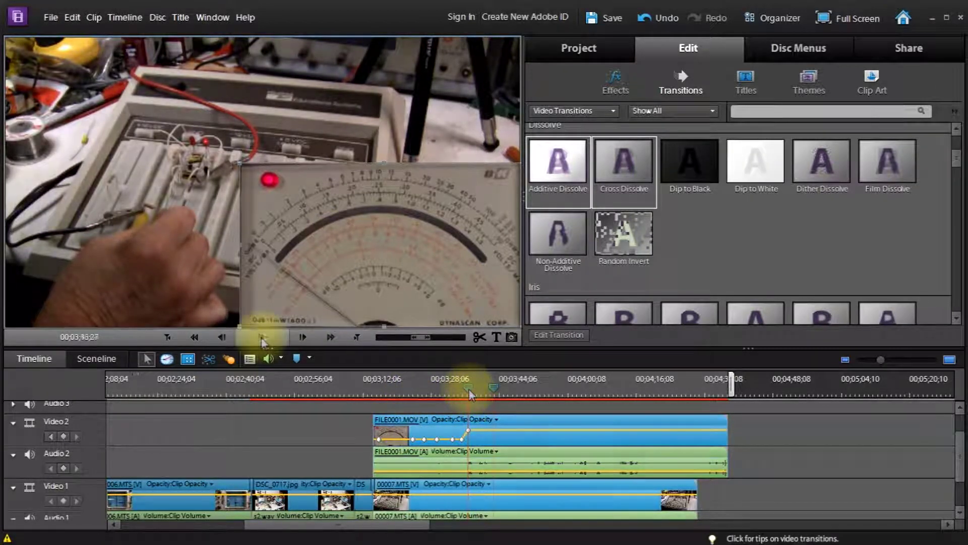